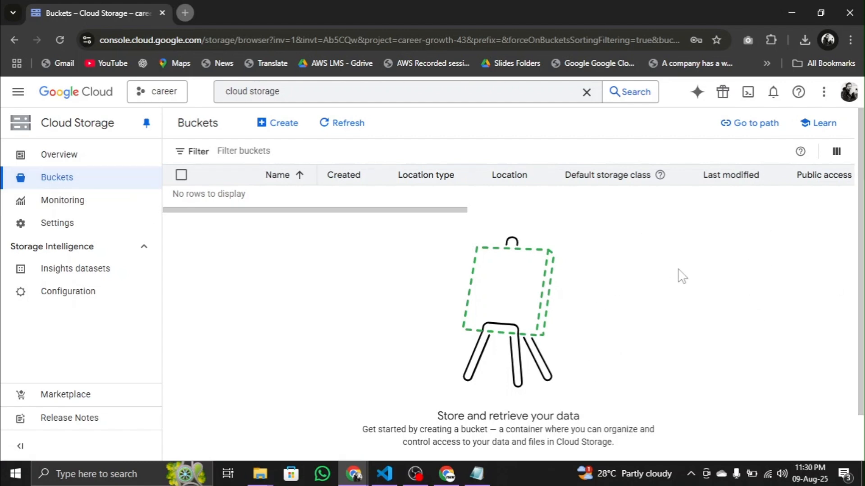
Step: Start a new storage bucket named twm-staticwebsite-bucket without labels and proceed to the location settings
click(274, 132)
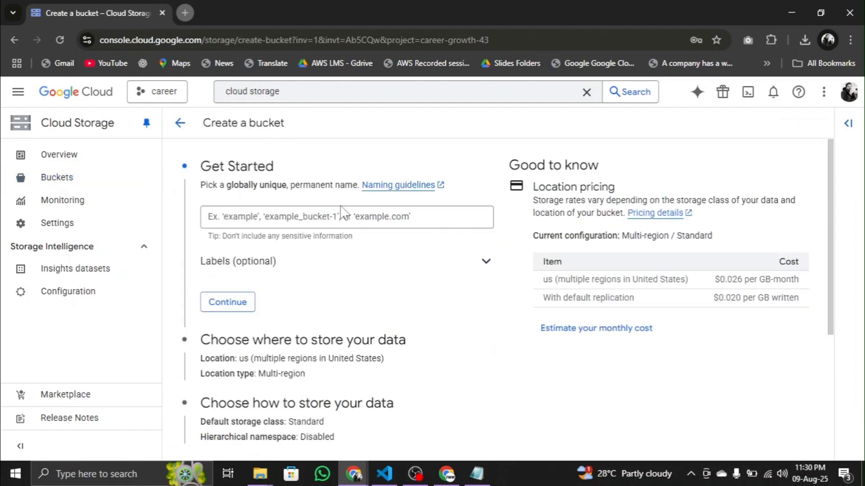
click(317, 215)
text(t)
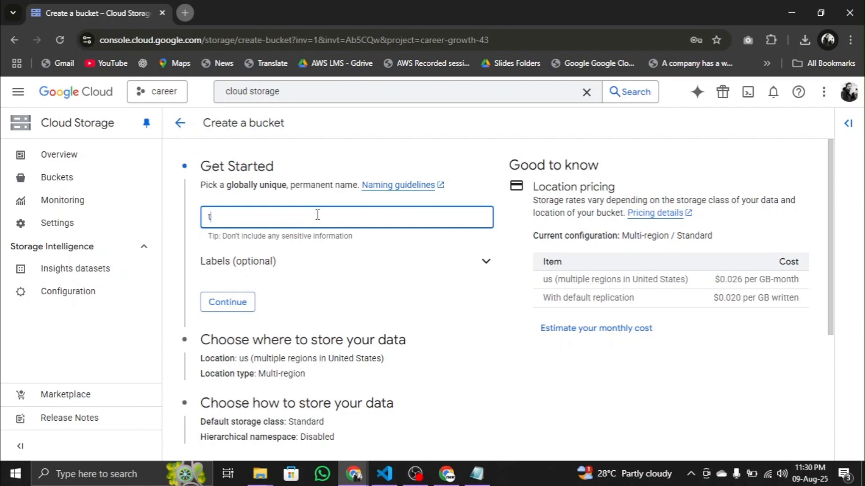
text(wm-staticwebsite-bucket)
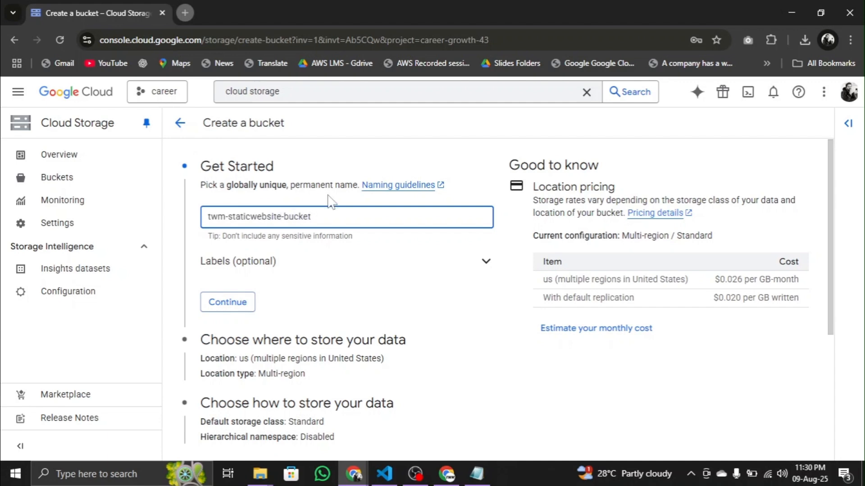
scroll(342, 266, down, 1)
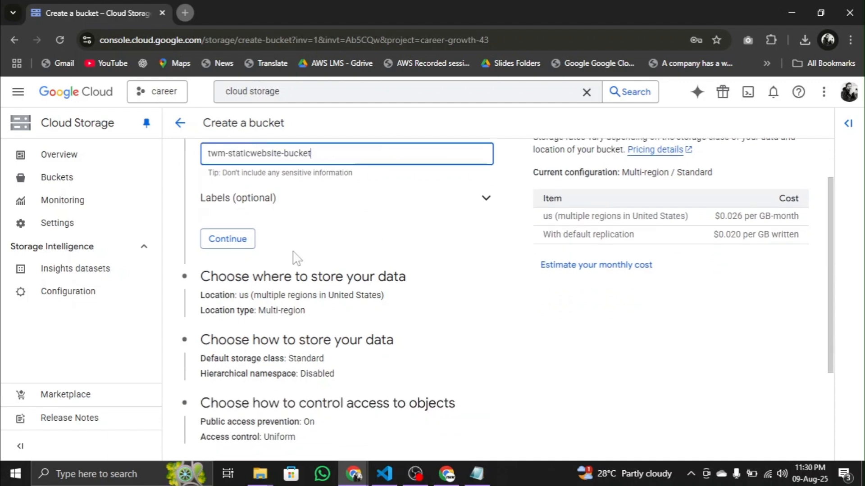
click(487, 199)
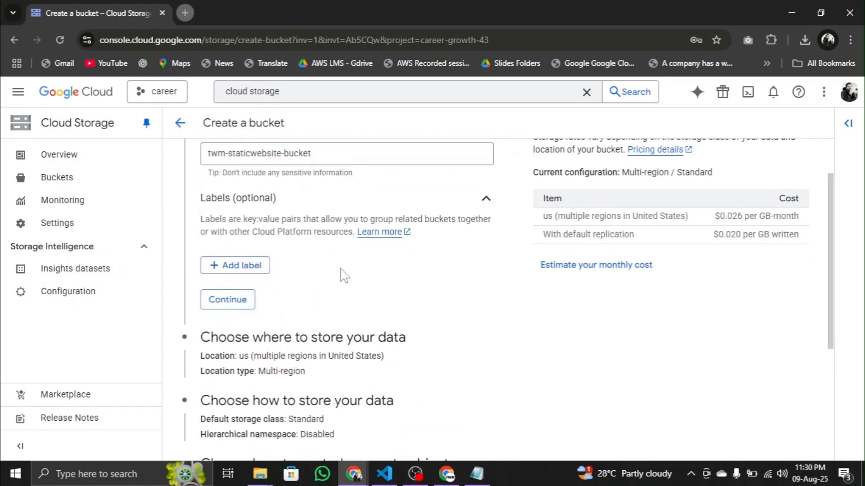
scroll(367, 299, down, 3)
click(227, 174)
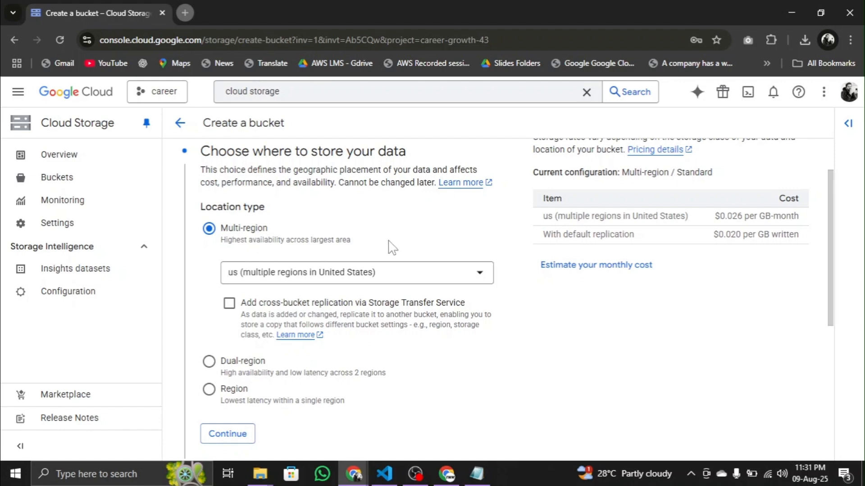
Step: Set the bucket's location type to Region with europe-north1 (Finland) and proceed to the storage class settings
scroll(271, 288, down, 2)
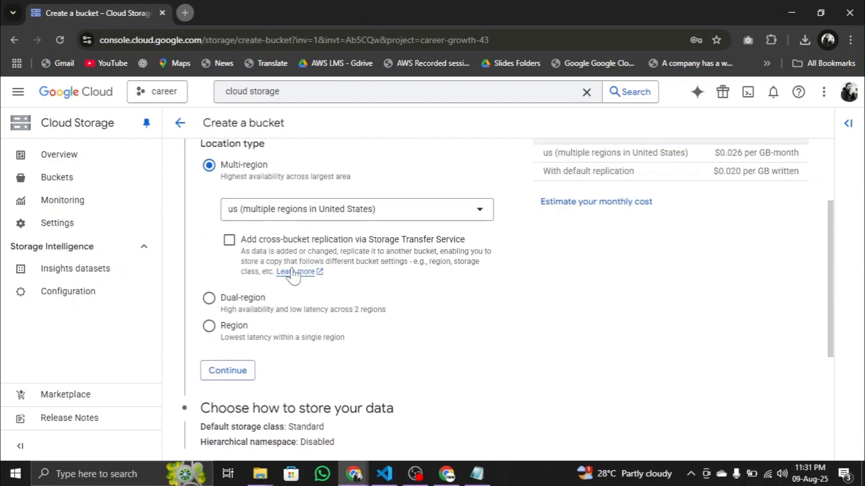
scroll(294, 275, up, 2)
scroll(231, 247, down, 2)
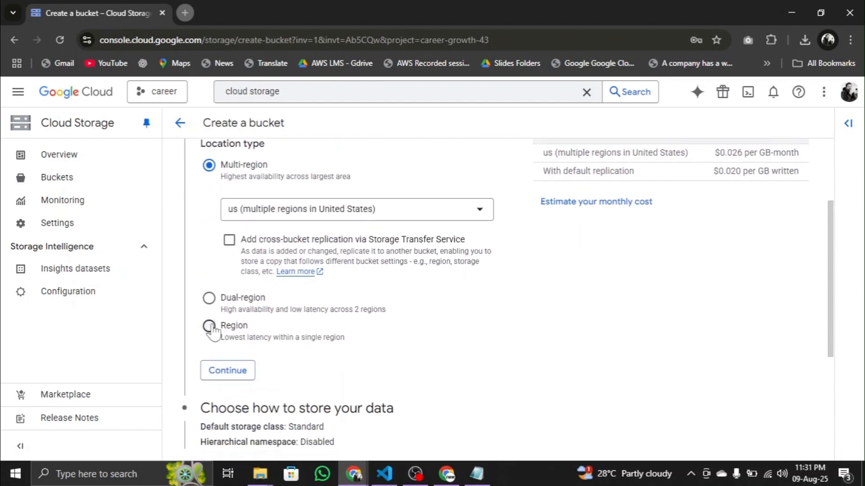
click(209, 326)
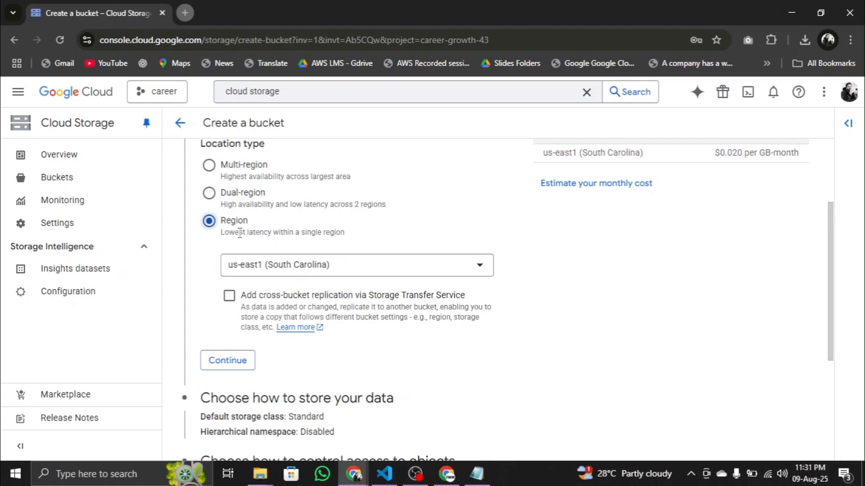
click(358, 269)
scroll(363, 322, up, 3)
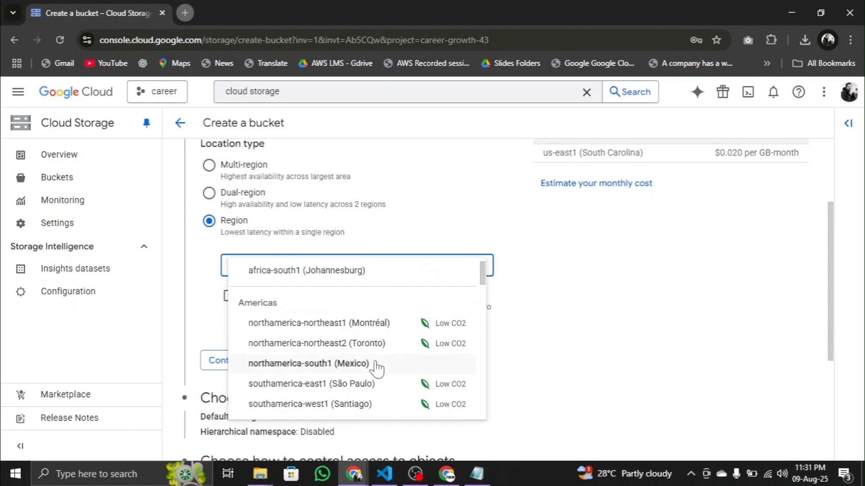
scroll(361, 360, down, 8)
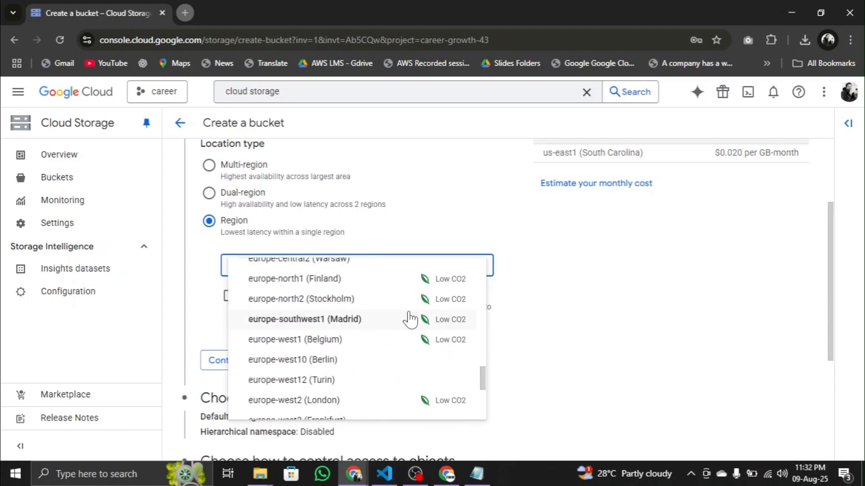
click(372, 284)
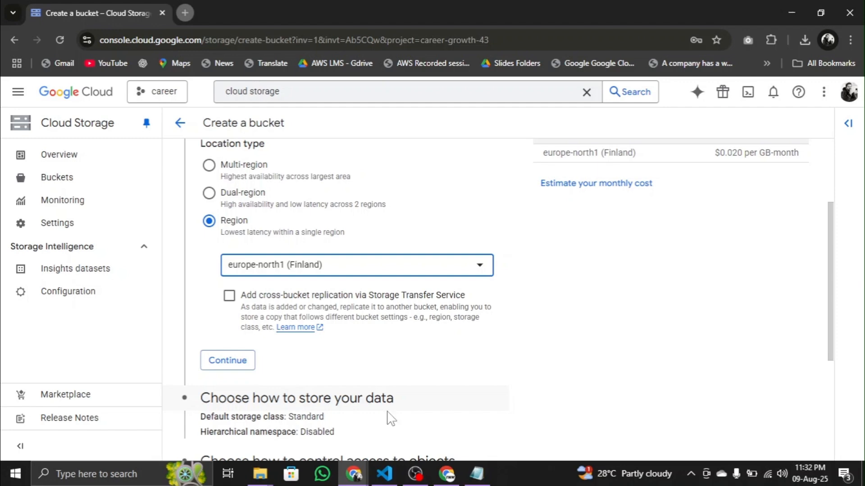
click(216, 363)
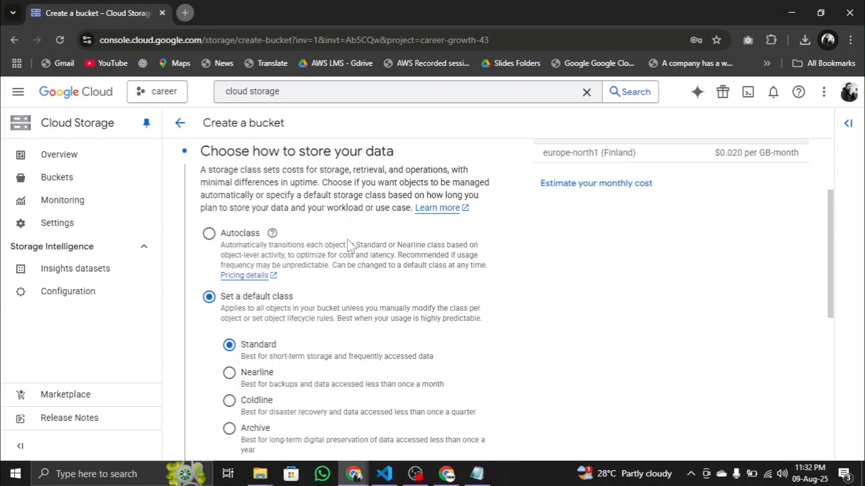
Step: Review the storage class options, keep Standard as the default class with hierarchical namespace disabled, and proceed to access control
scroll(349, 245, down, 1)
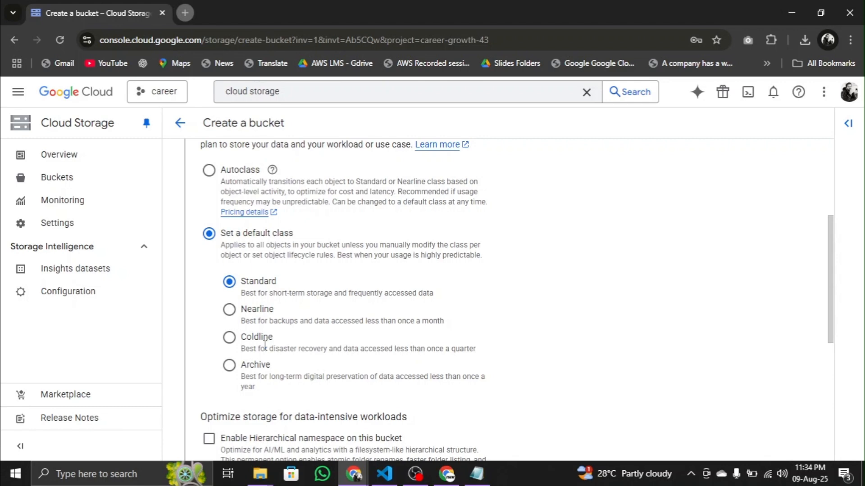
scroll(257, 169, down, 2)
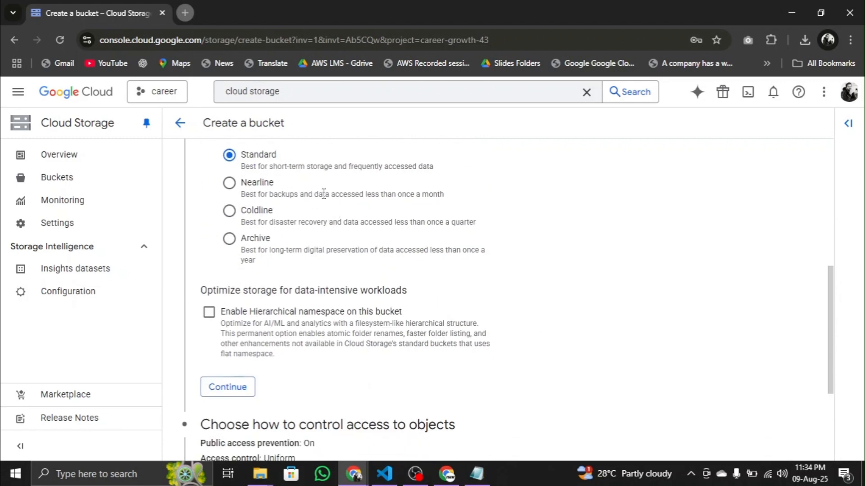
scroll(234, 219, up, 1)
scroll(587, 265, down, 3)
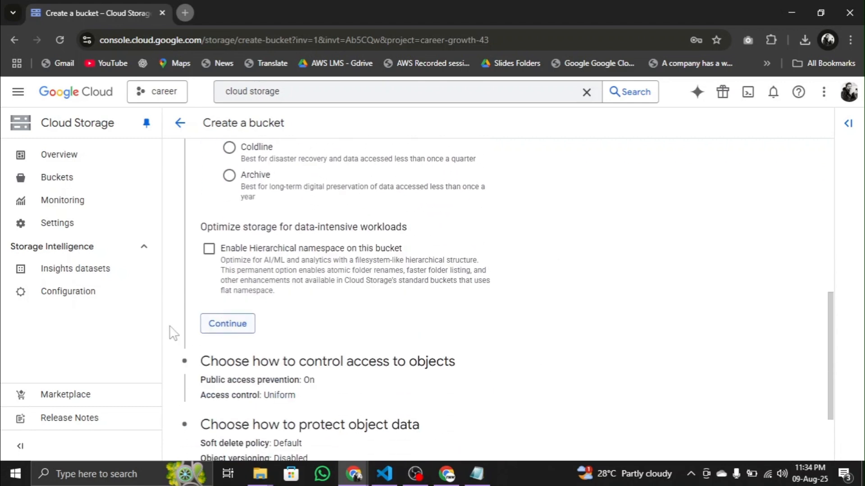
click(232, 327)
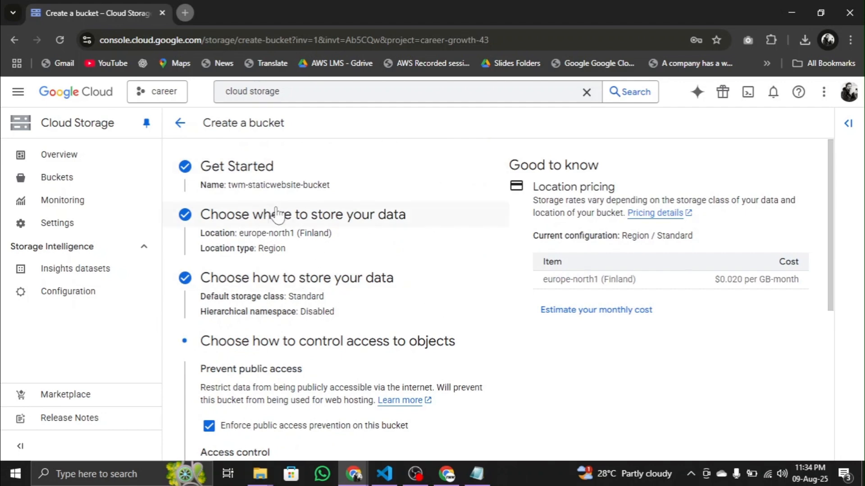
Step: Turn off enforced public access prevention for the bucket
scroll(414, 285, down, 2)
scroll(450, 309, up, 2)
scroll(359, 311, down, 3)
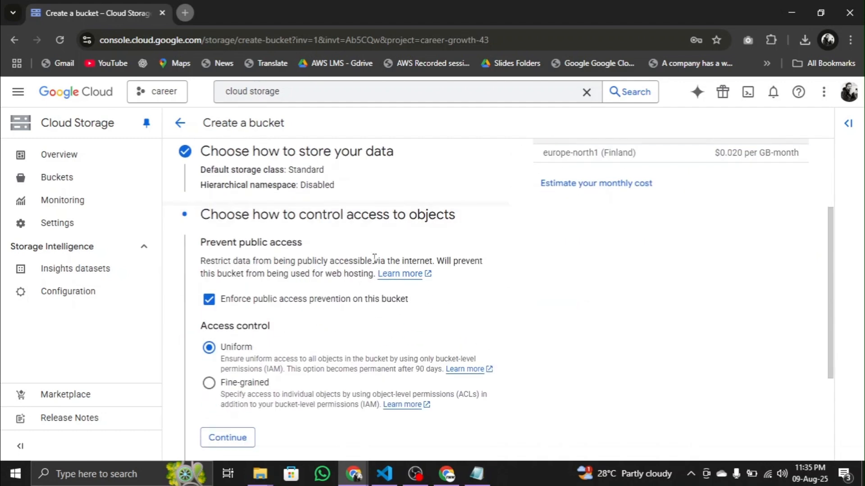
scroll(338, 261, up, 1)
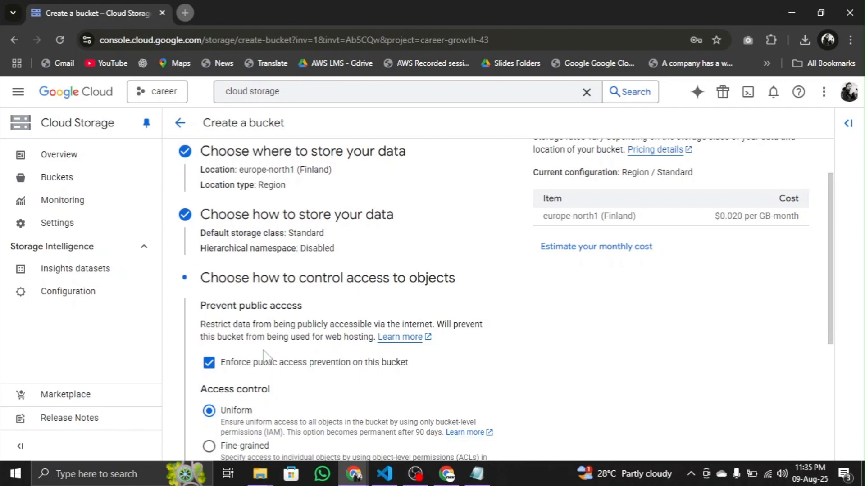
scroll(280, 319, down, 1)
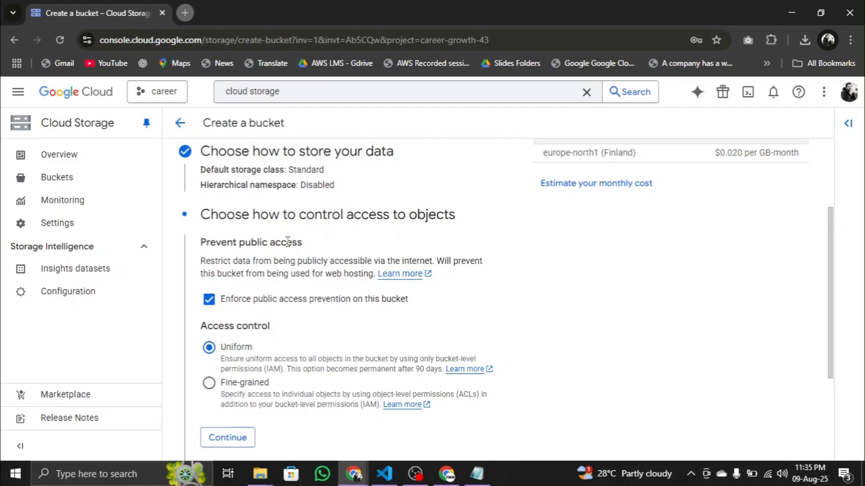
click(211, 303)
Step: Try the Fine-grained access control option and return to Uniform
click(251, 383)
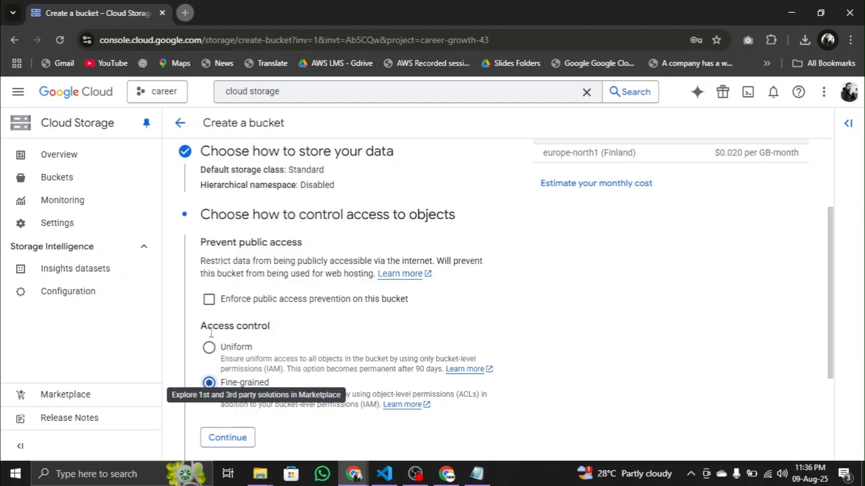
click(209, 347)
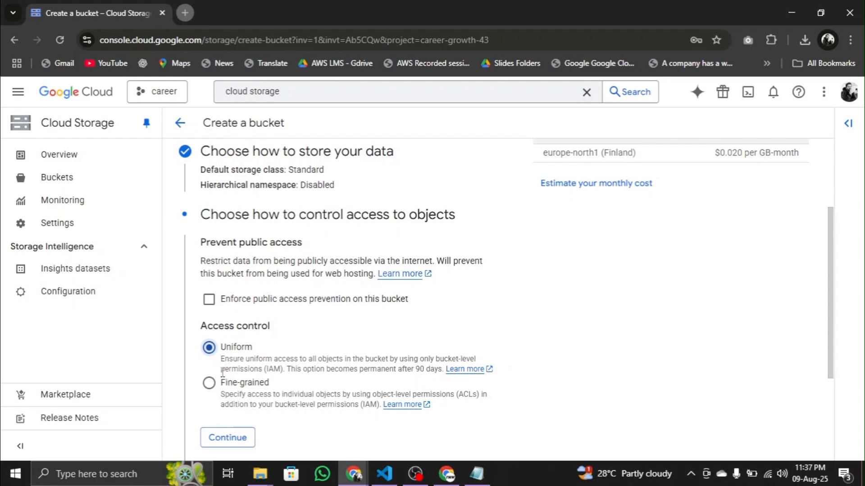
click(209, 384)
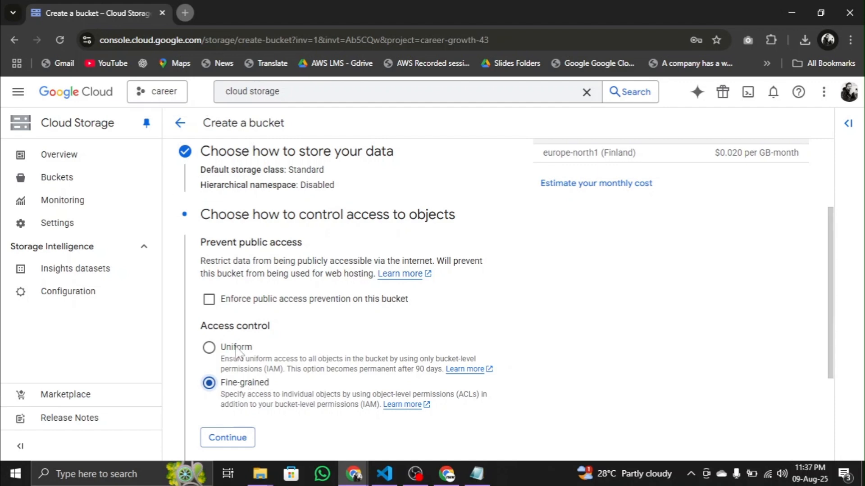
click(210, 351)
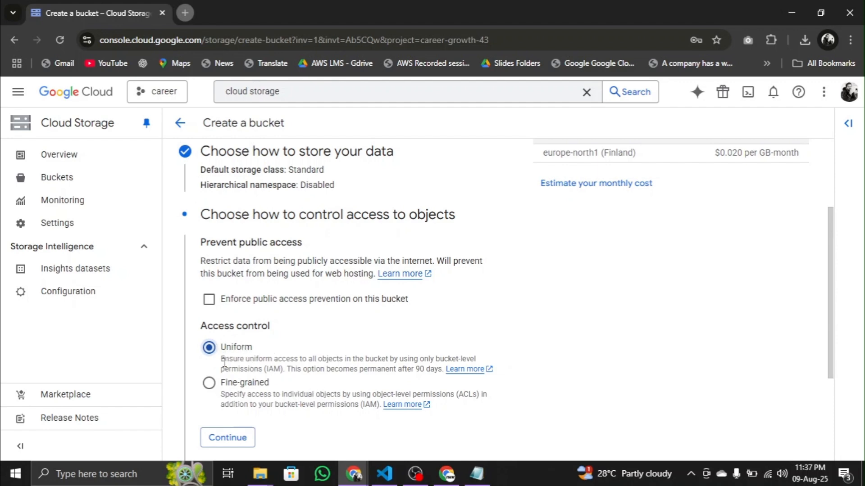
Step: Accept the access settings and turn off the soft delete policy in the object data protection settings
click(232, 437)
scroll(391, 319, down, 4)
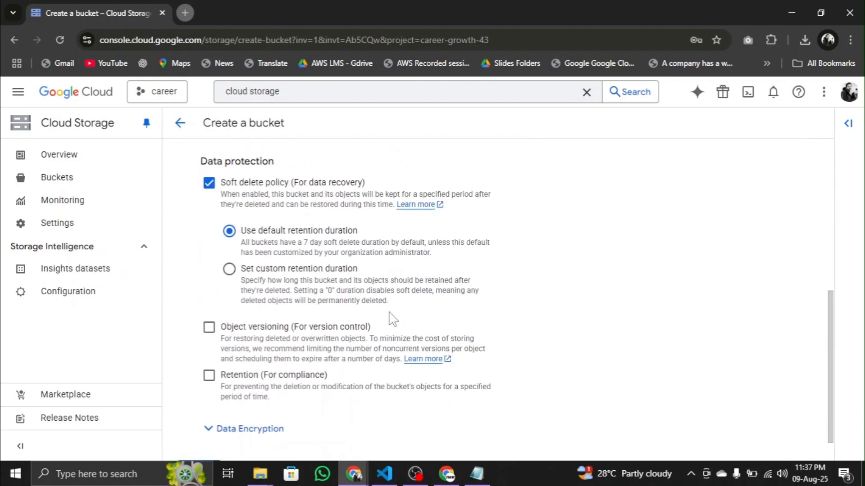
click(208, 183)
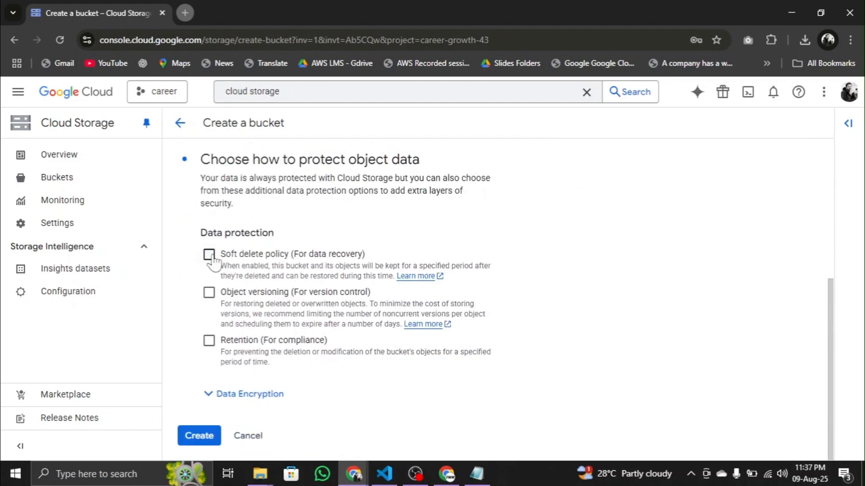
scroll(492, 248, up, 3)
scroll(450, 316, down, 3)
Step: Show the data encryption options, keep the Google-managed encryption key, and create the bucket
click(262, 393)
scroll(556, 309, down, 3)
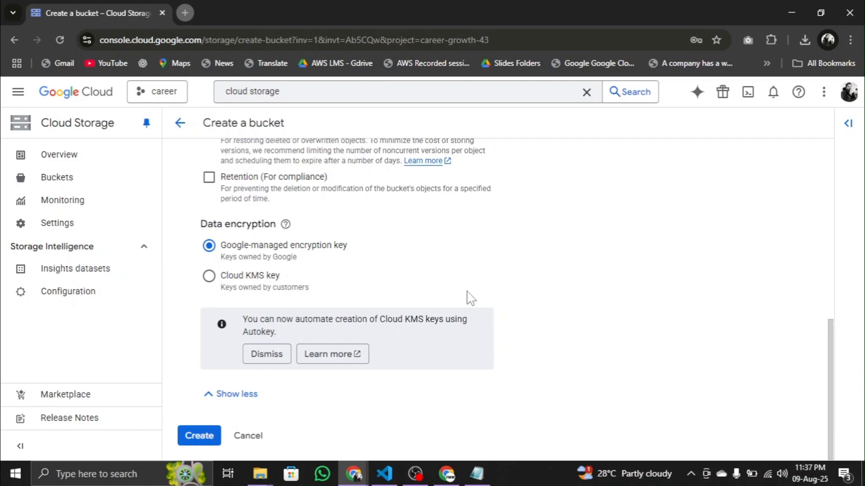
click(198, 436)
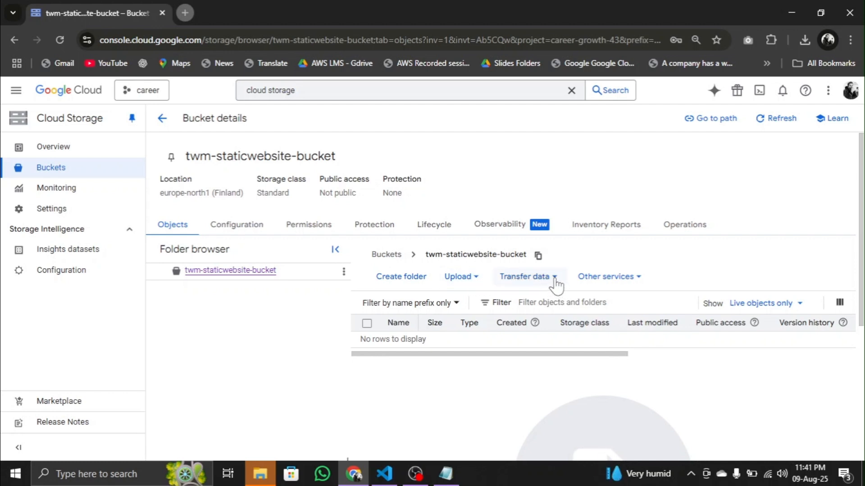
click(637, 278)
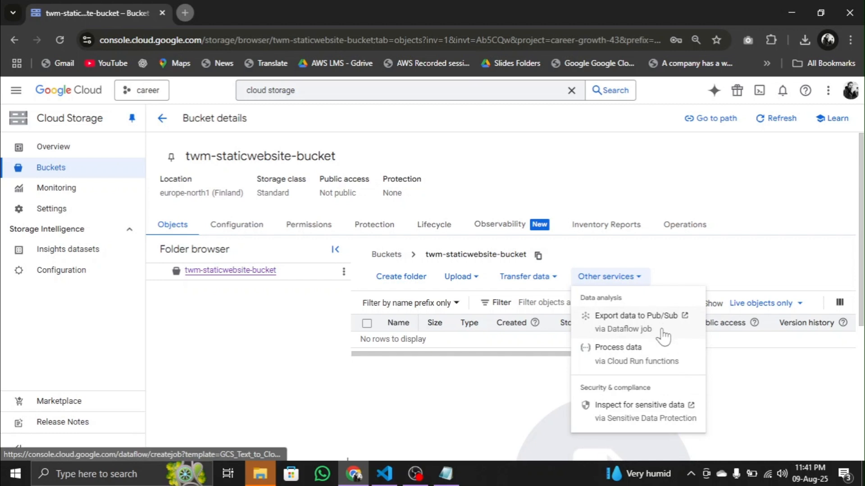
click(701, 257)
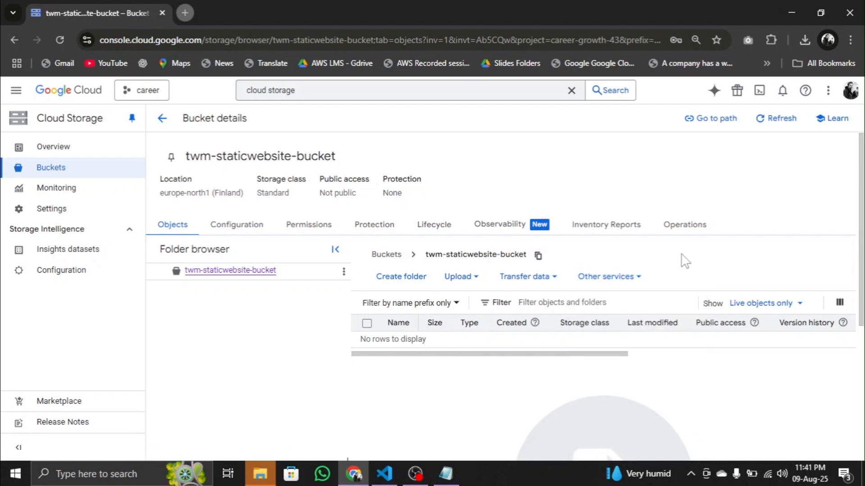
click(478, 284)
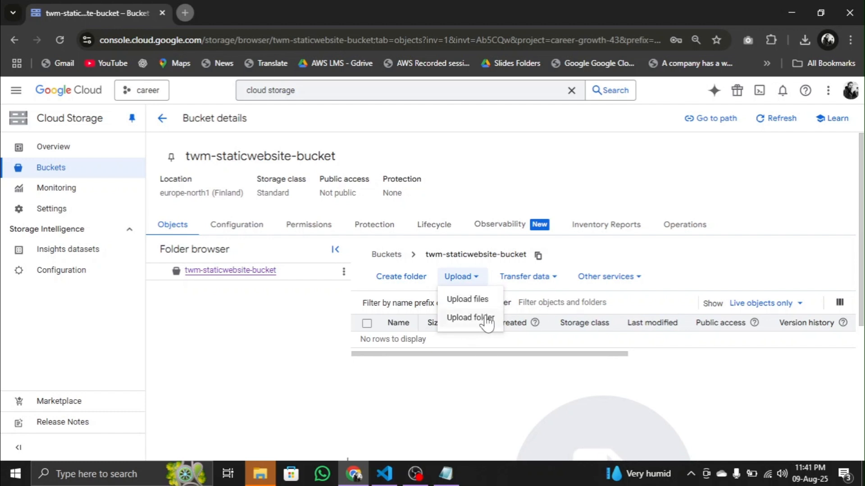
click(700, 259)
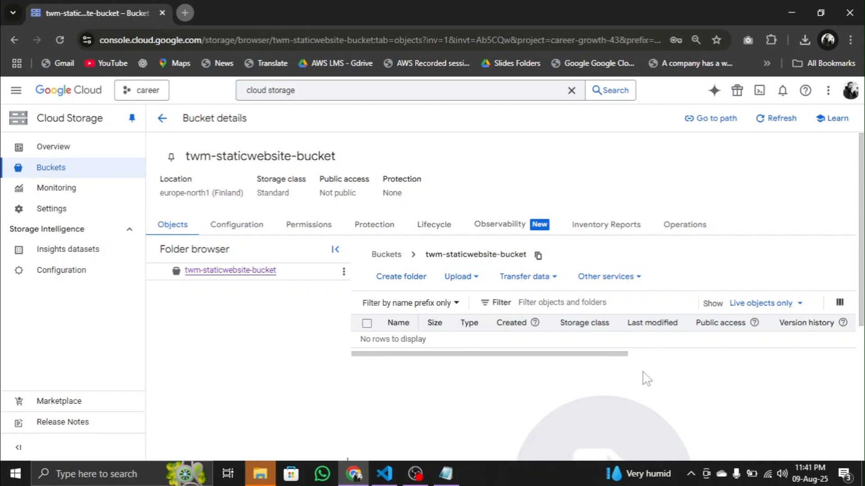
Step: Switch to File Explorer and upload the .github and assets folders, index and README.md from the portfolio folder into the bucket
click(260, 473)
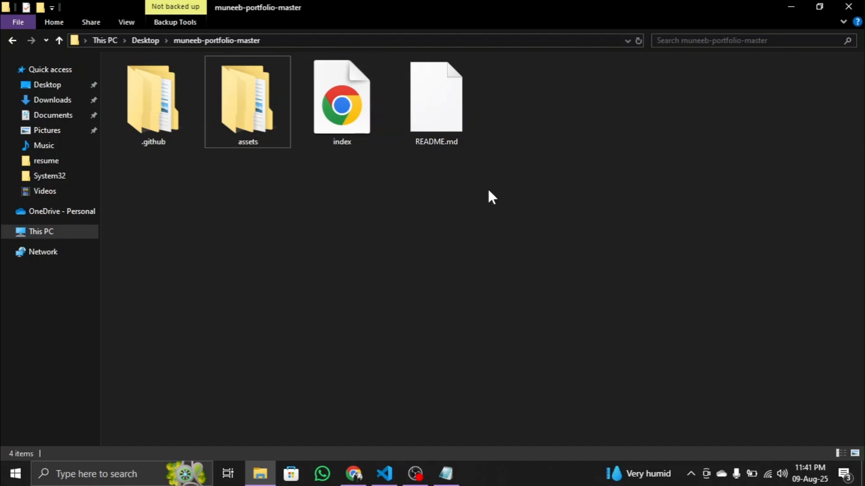
drag(489, 192, 145, 96)
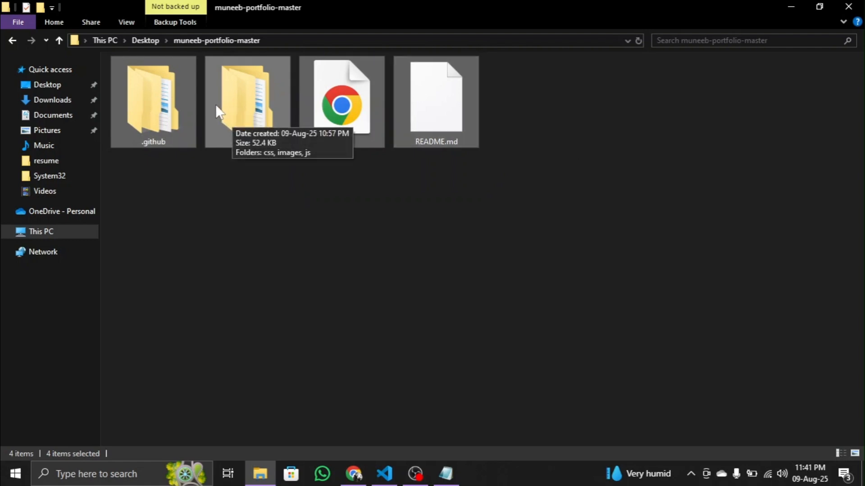
drag(215, 104, 551, 428)
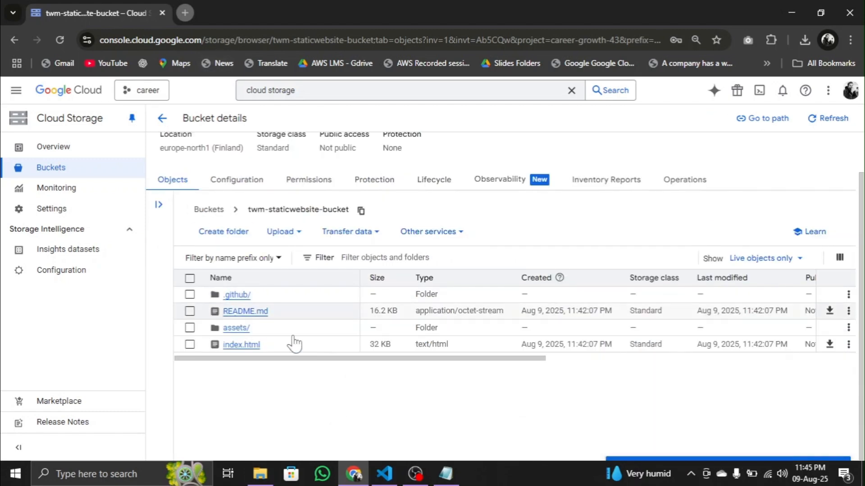
Step: Open the bucket's permissions, start granting access to twm-staticwebsite-bucket, and add allUsers as the new principal
scroll(648, 343, up, 1)
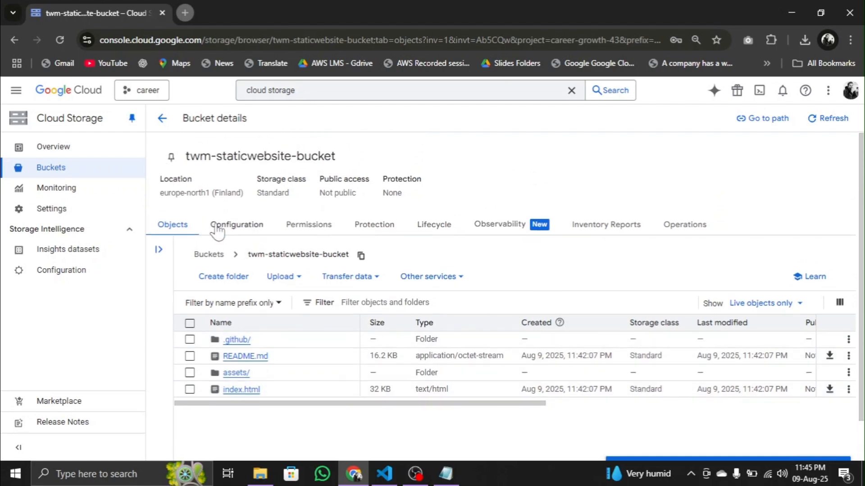
click(309, 228)
scroll(243, 280, down, 3)
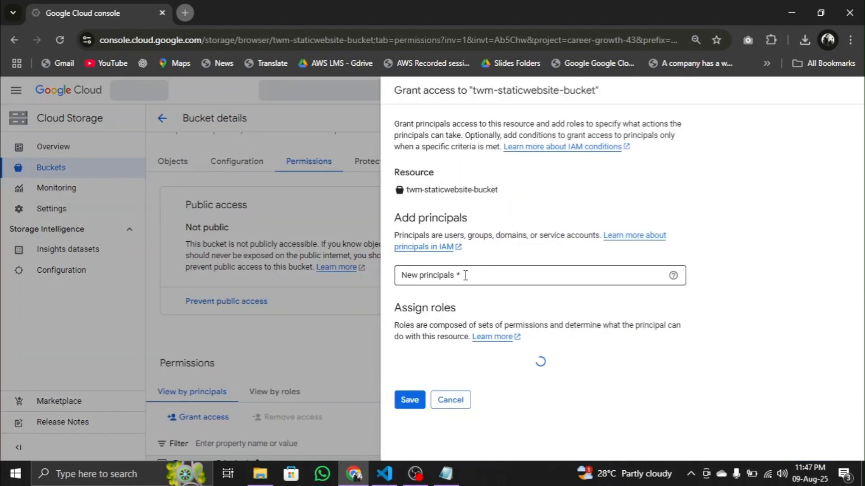
click(466, 275)
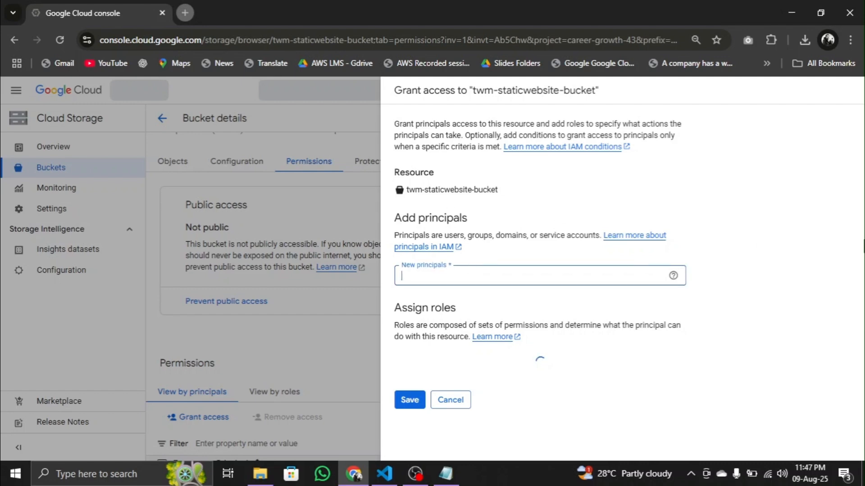
text(aal)
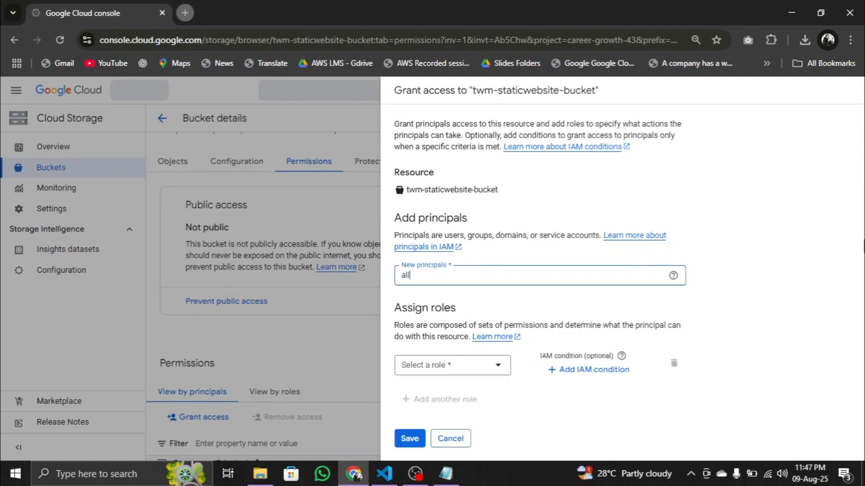
text(User)
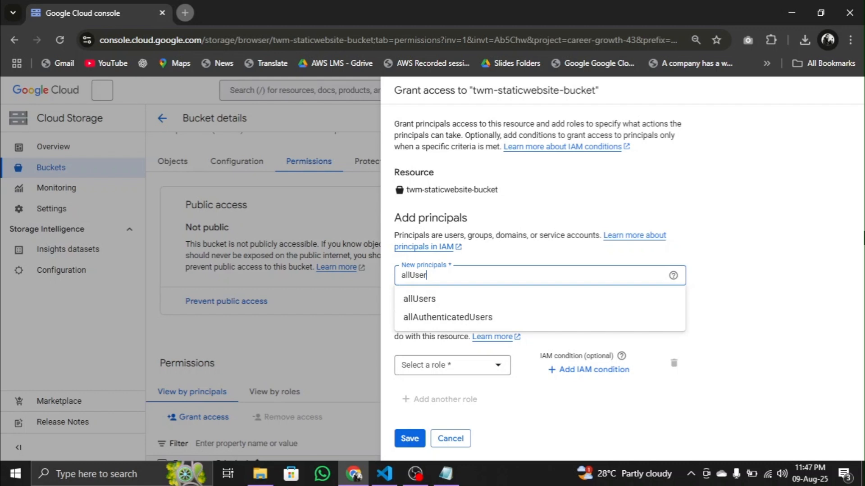
click(445, 303)
scroll(501, 256, down, 2)
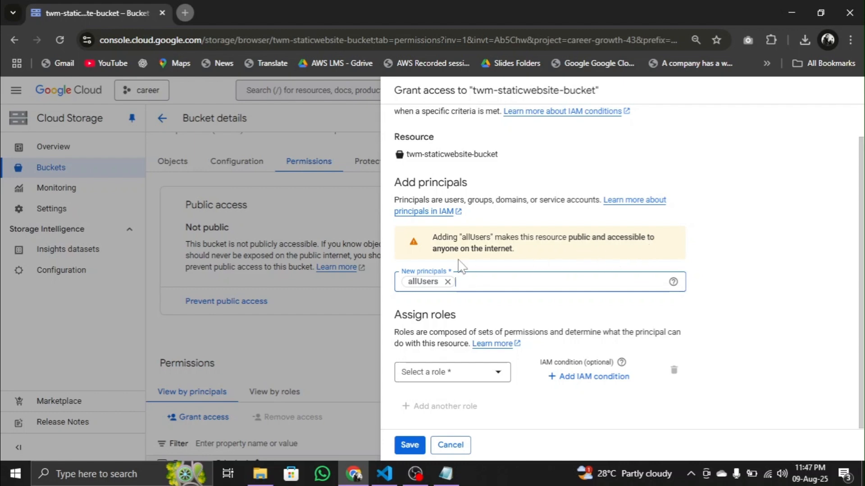
Step: Assign the Cloud Storage role Storage Object Viewer to allUsers and save the access grant
click(448, 377)
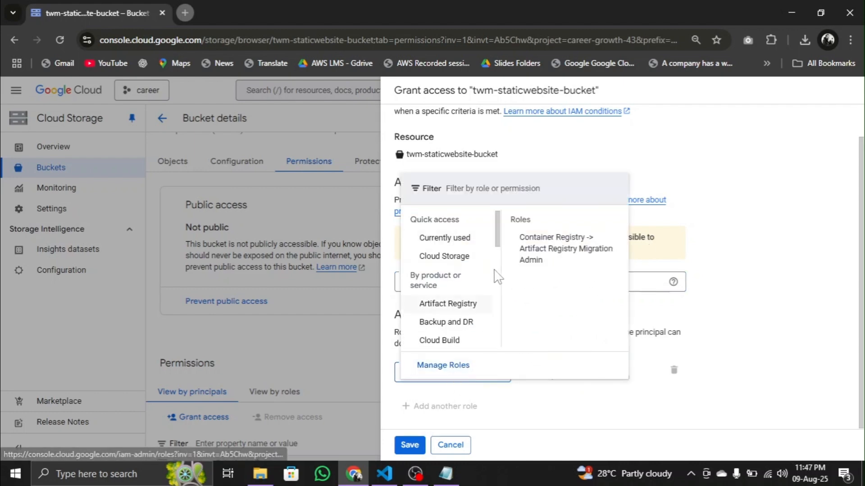
mouse_move(470, 260)
scroll(584, 295, down, 3)
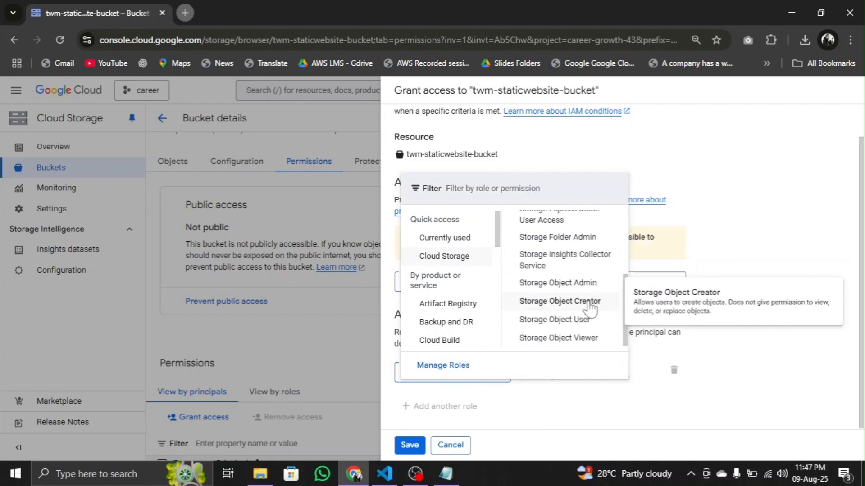
click(579, 338)
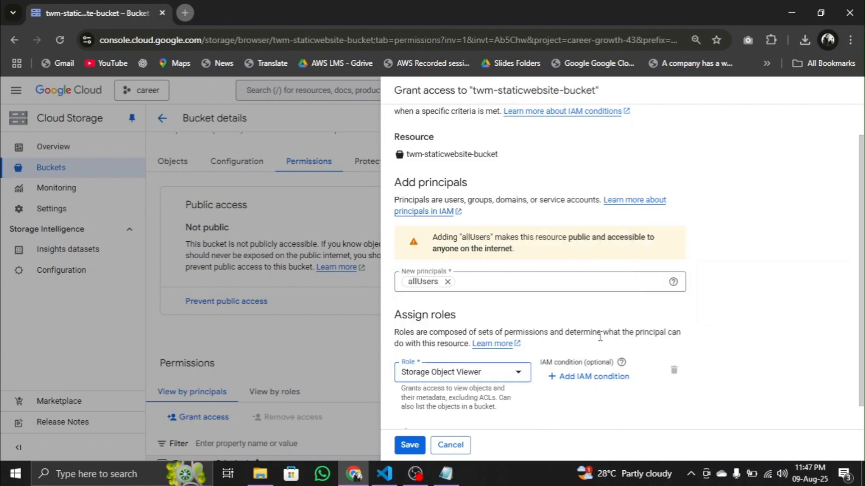
scroll(682, 270, down, 1)
click(409, 444)
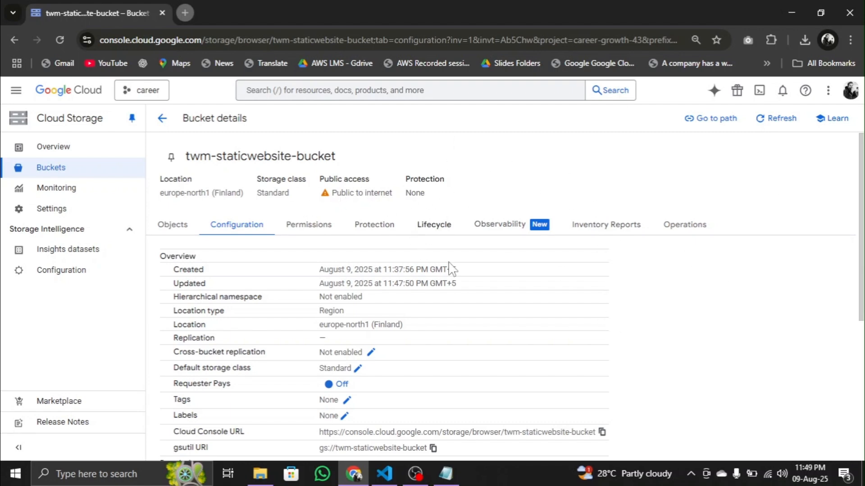
click(184, 13)
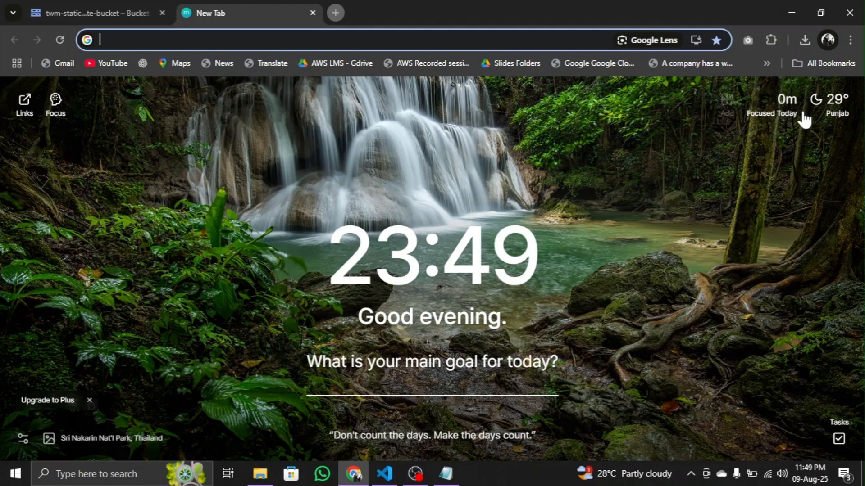
text(https://storage.googleapis.com/BUCKET_NAME/index.html)
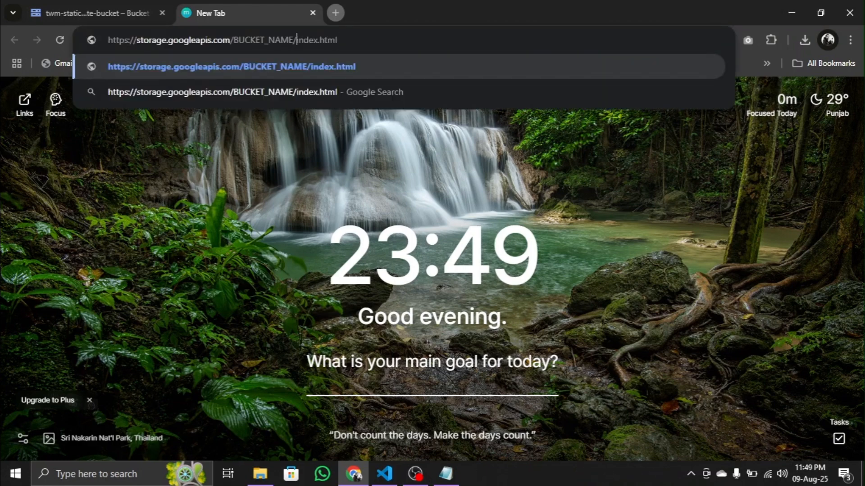
key(BackSpace)
key(BackSpace)
key(BackSpace)
key(BackSpace)
key(BackSpace)
key(BackSpace)
key(BackSpace)
key(BackSpace)
key(BackSpace)
key(BackSpace)
key(BackSpace)
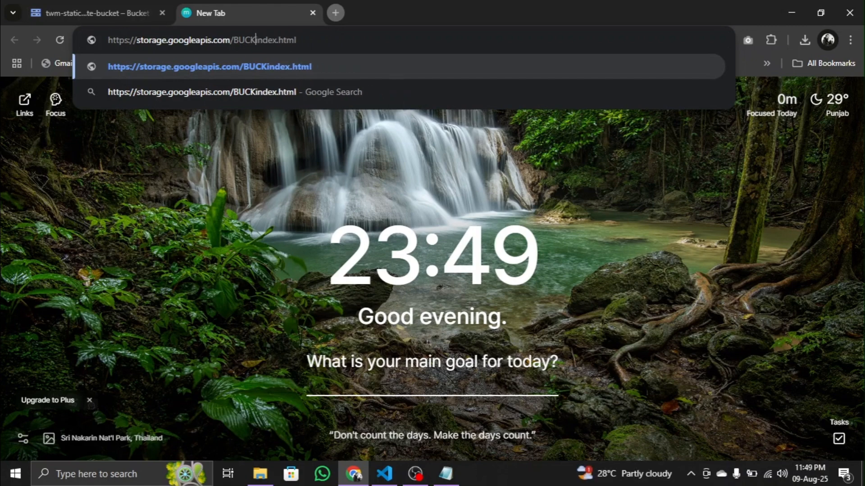
key(BackSpace)
click(131, 12)
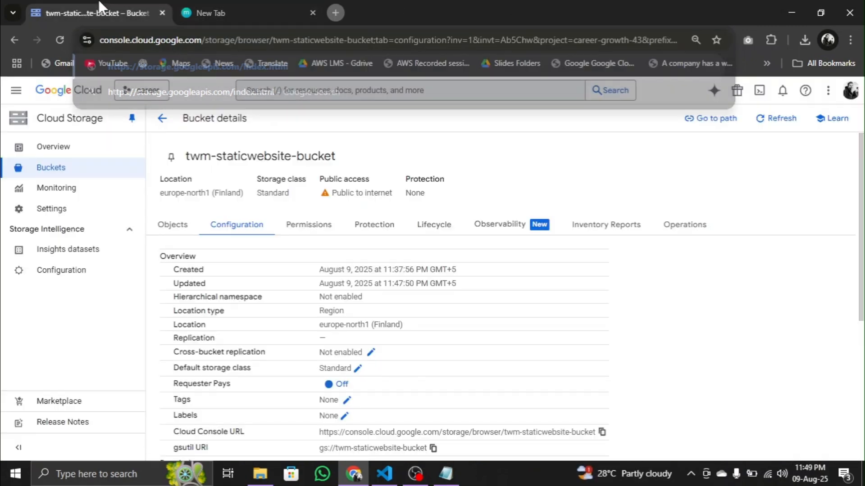
drag(336, 156, 189, 154)
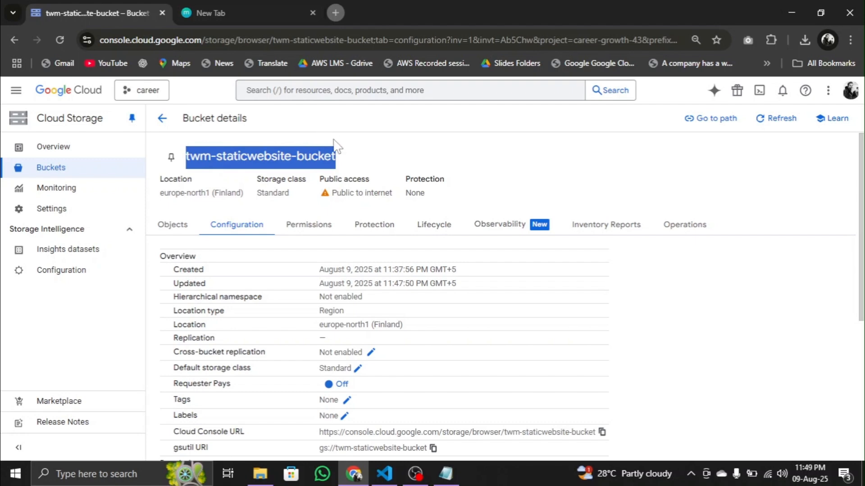
click(254, 12)
text(twm-staticwebsite-bucket)
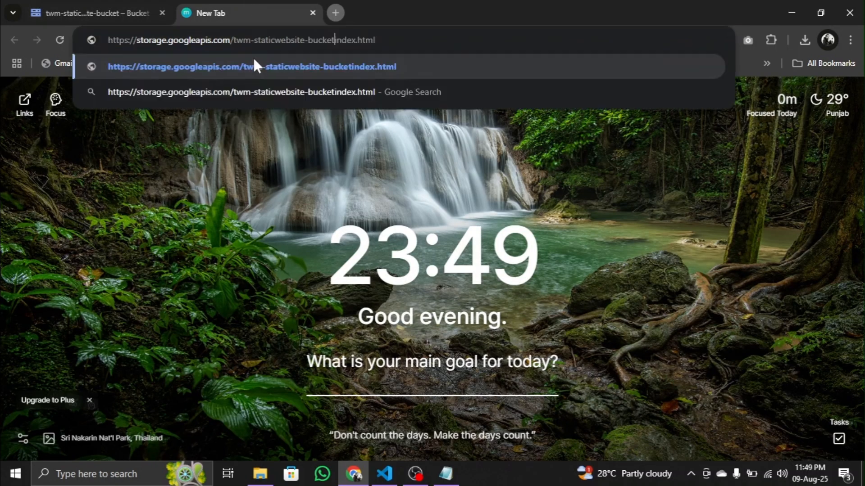
text(/)
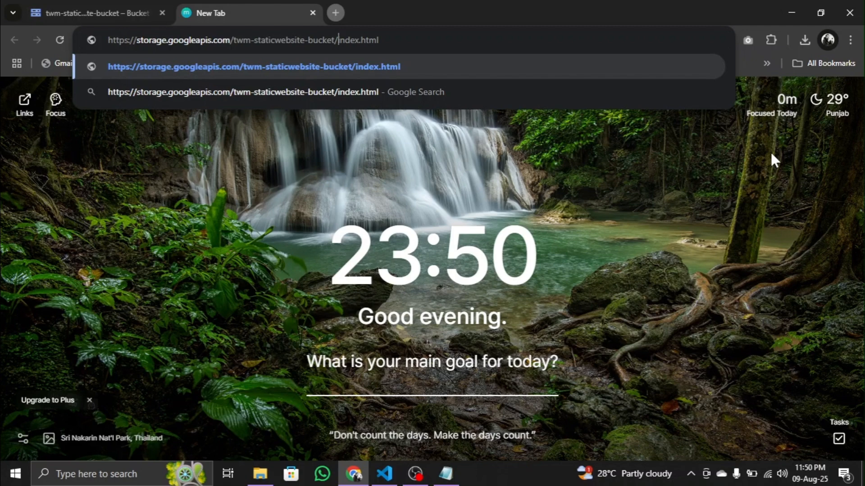
key(Return)
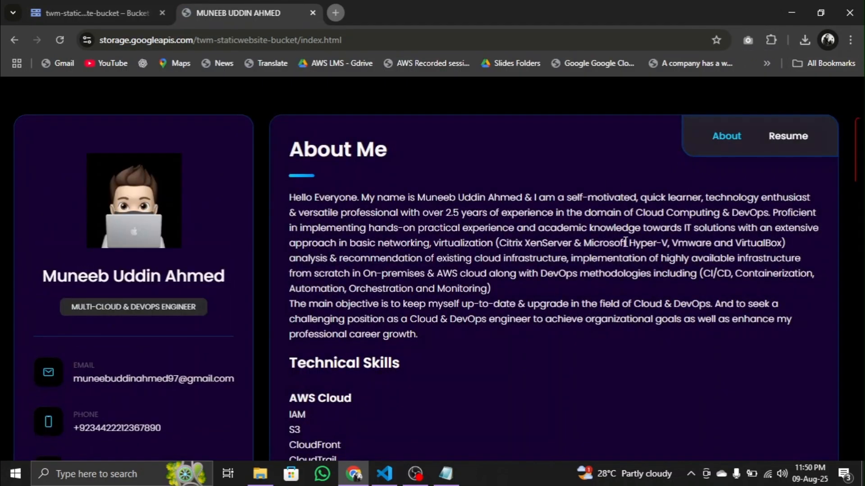
Step: Reduce the zoom of the hosted portfolio page and look through its About Me and Technical Skills content
key(ctrl+minus)
scroll(385, 275, down, 2)
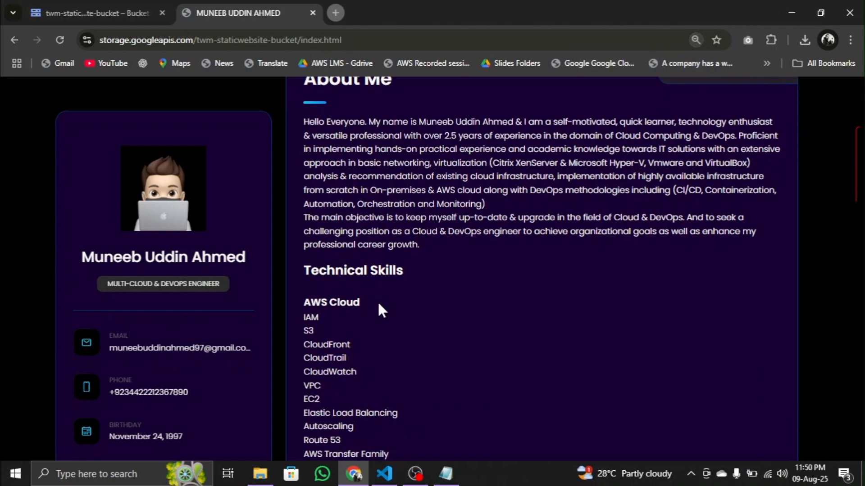
scroll(466, 309, up, 2)
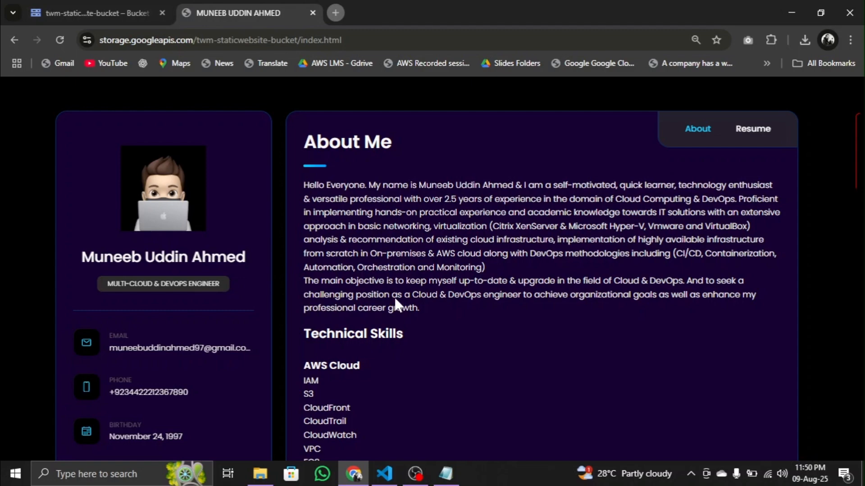
scroll(207, 335, down, 4)
scroll(234, 329, up, 4)
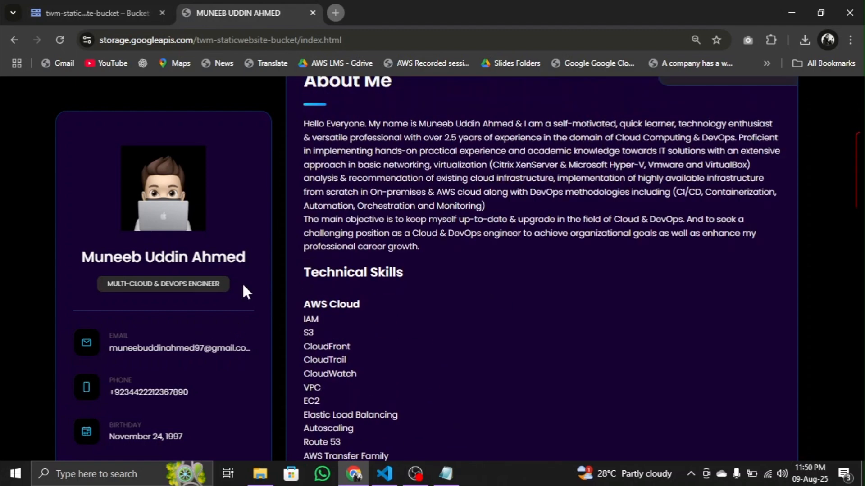
Step: Check the portfolio's Resume section, including education, experience and skills, and return to the About section
click(762, 130)
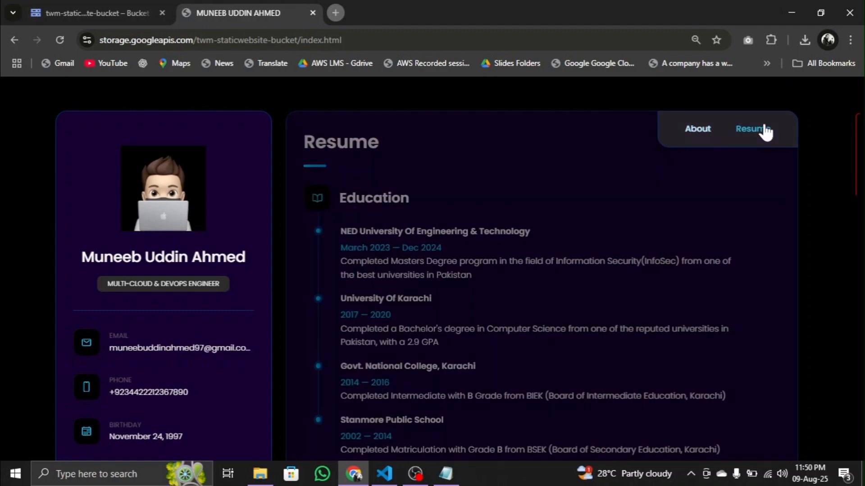
scroll(563, 234, down, 2)
scroll(559, 225, down, 15)
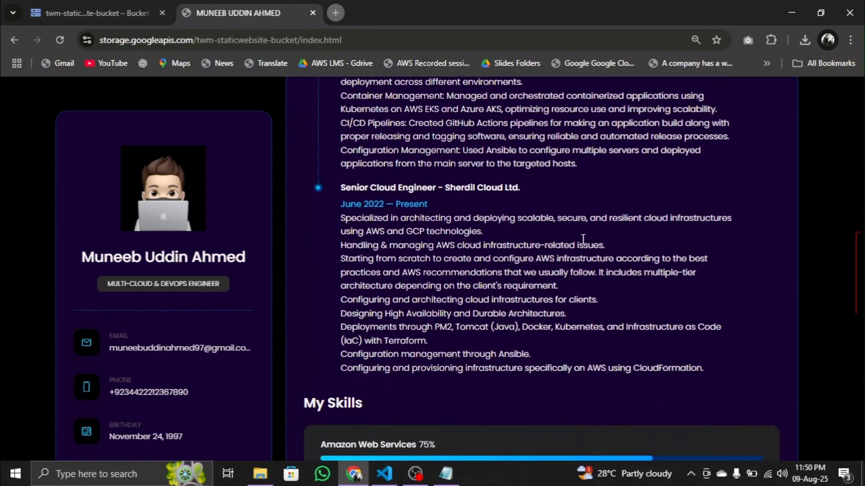
scroll(581, 208, up, 15)
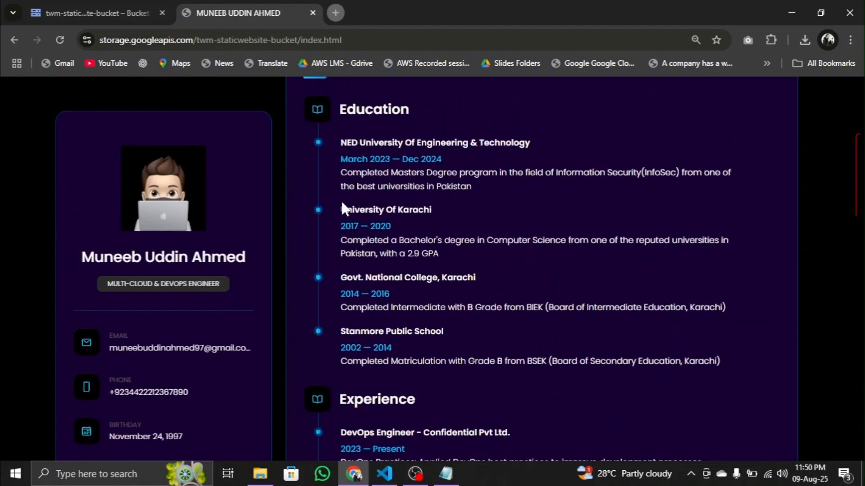
scroll(504, 108, up, 2)
scroll(552, 222, up, 1)
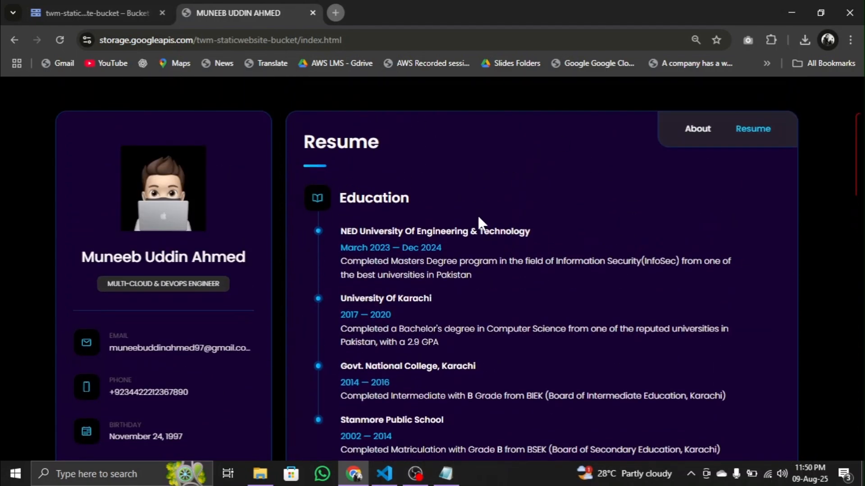
scroll(211, 331, down, 8)
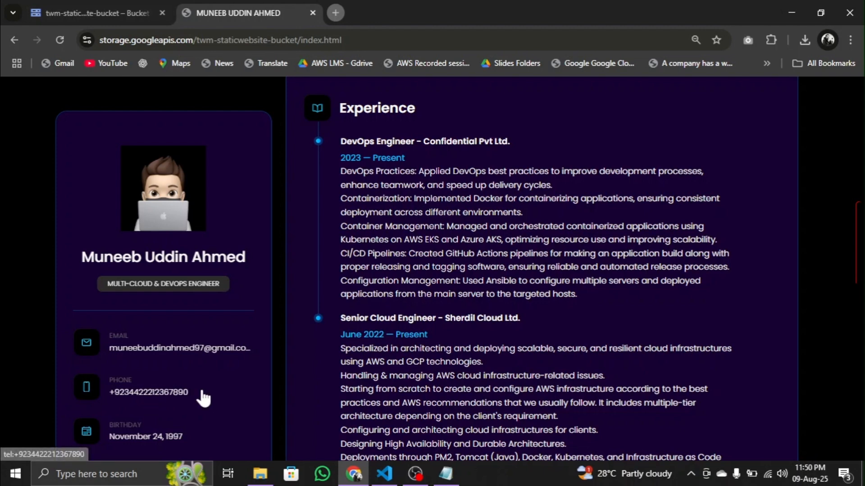
scroll(343, 365, up, 8)
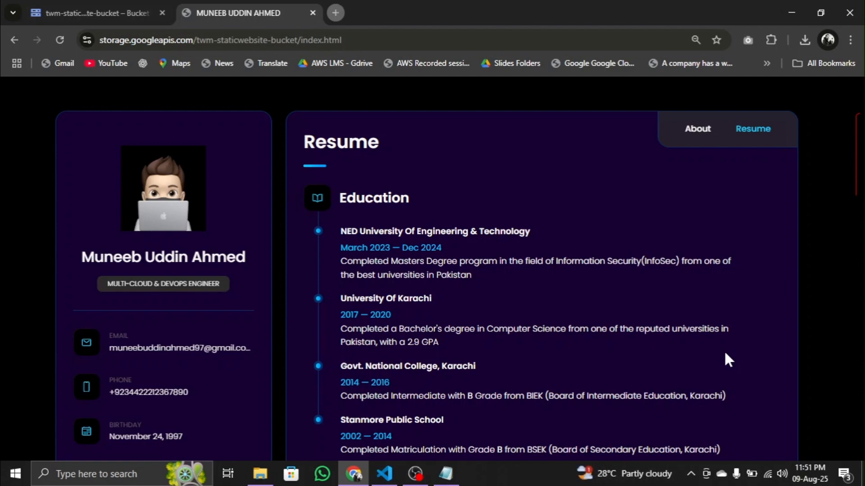
scroll(693, 315, down, 3)
scroll(684, 217, up, 3)
click(705, 129)
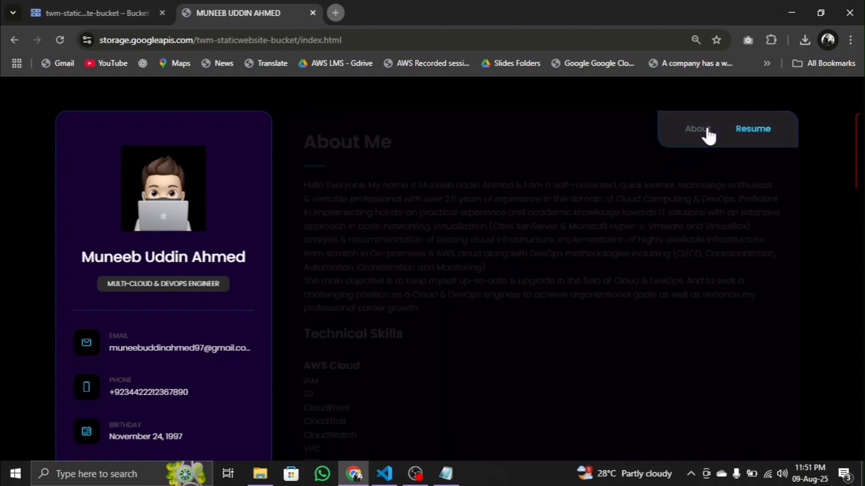